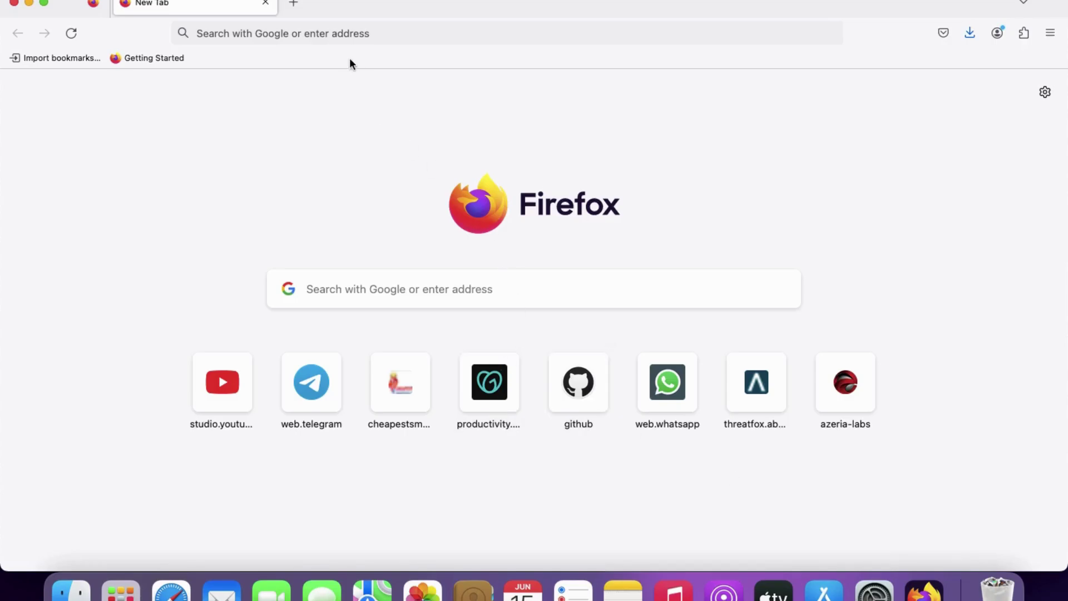
Go to censys.com in Firefox
{"action": "left_click", "coordinate": [320, 29]}
{"action": "type", "text": "cem"}
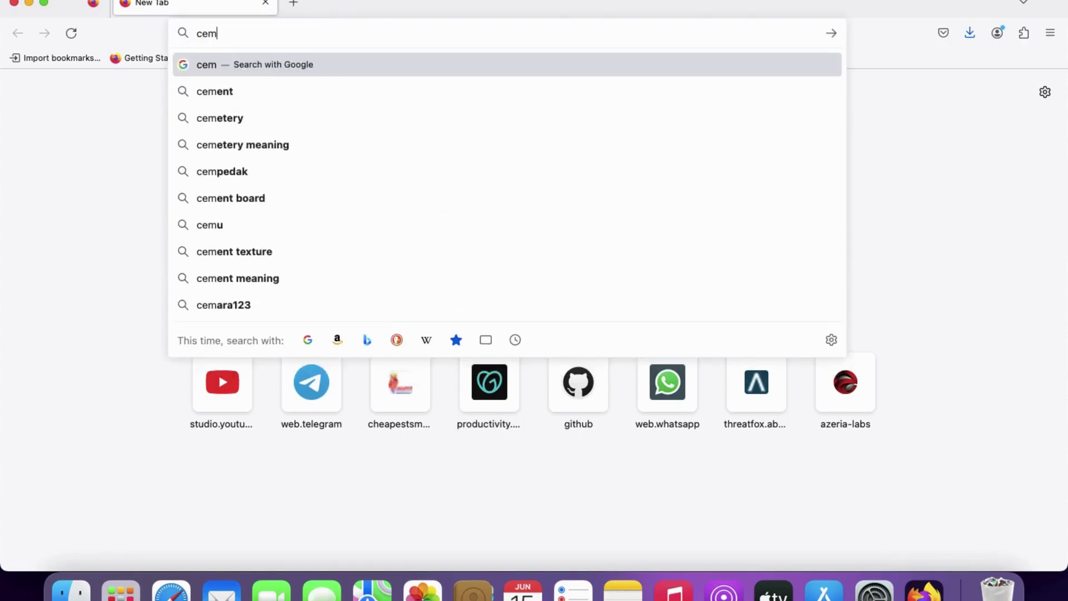
{"action": "key", "text": "BackSpace"}
{"action": "type", "text": "ns"}
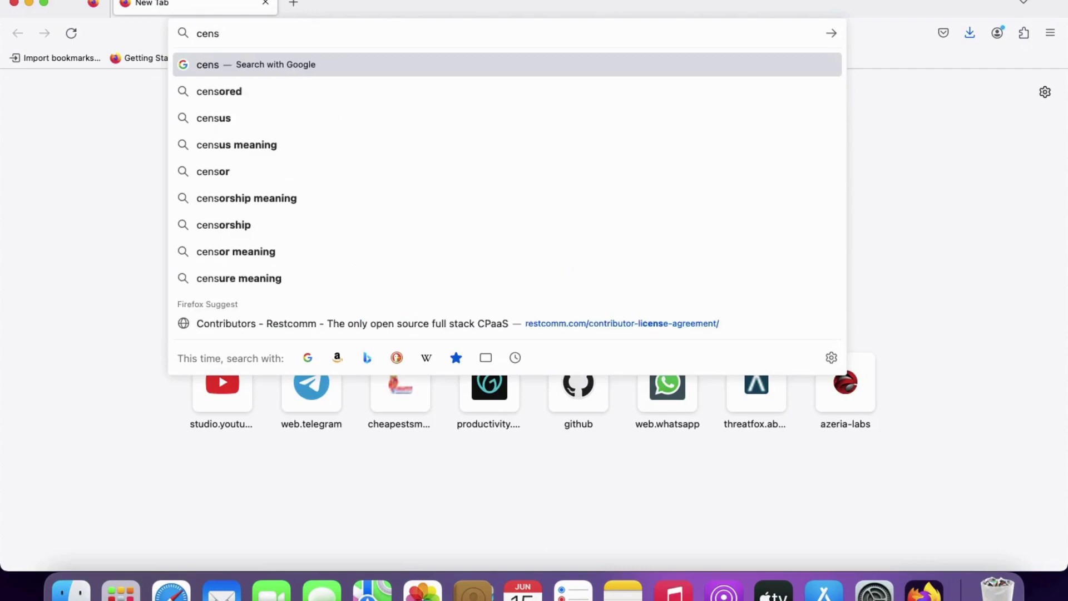
{"action": "type", "text": "ys.com"}
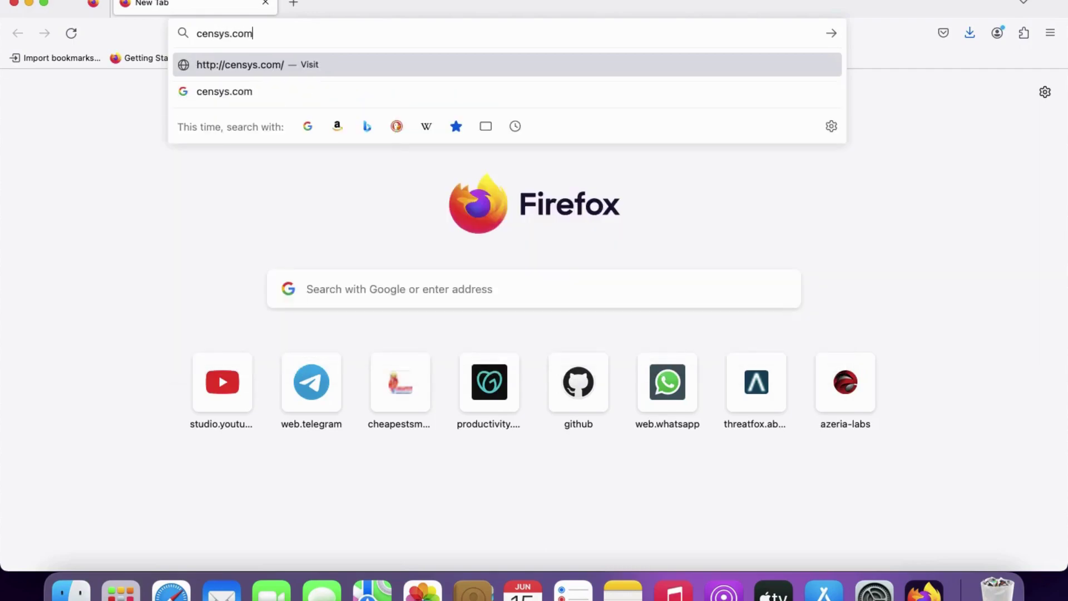
{"action": "key", "text": "Return"}
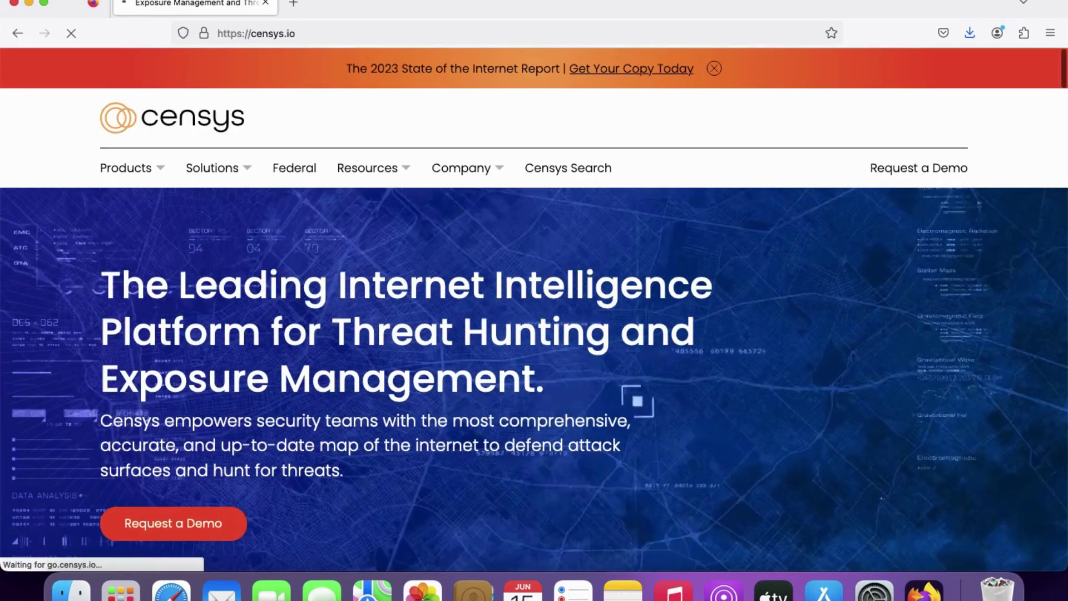
Scroll through the Censys homepage, then select the web address for editing
{"action": "scroll", "coordinate": [322, 240], "scroll_direction": "down", "scroll_amount": 1}
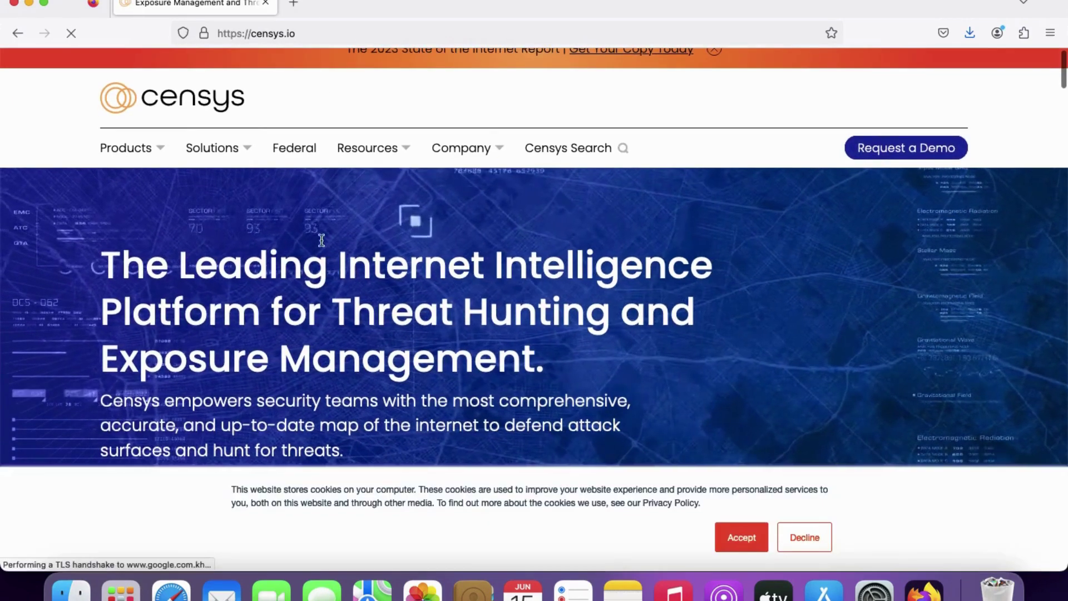
{"action": "scroll", "coordinate": [460, 306], "scroll_direction": "down", "scroll_amount": 15}
{"action": "scroll", "coordinate": [459, 302], "scroll_direction": "up", "scroll_amount": 15}
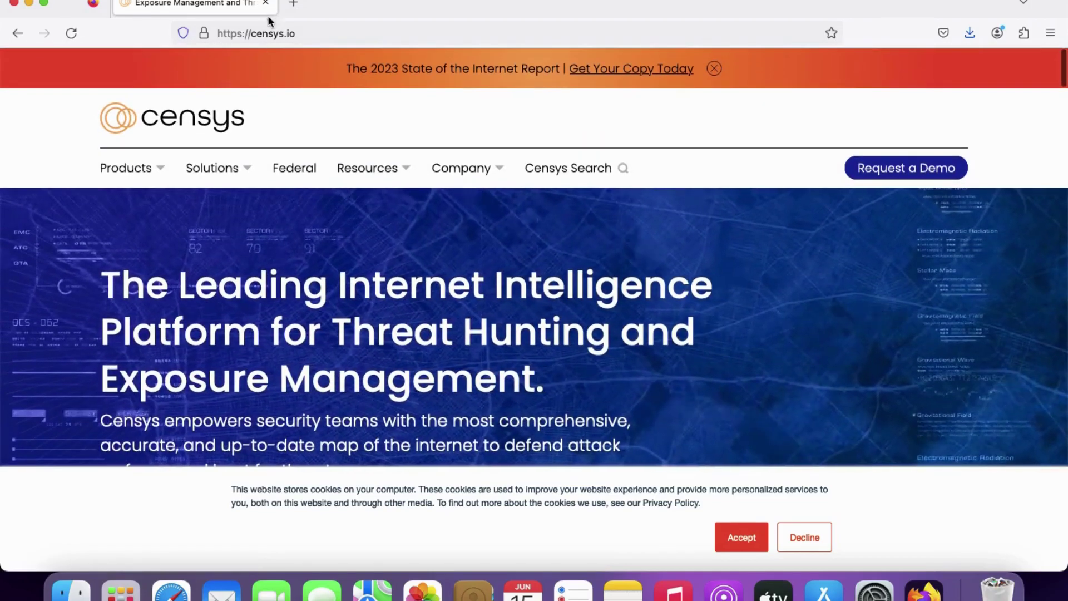
{"action": "left_click", "coordinate": [301, 33]}
{"action": "left_click", "coordinate": [301, 33]}
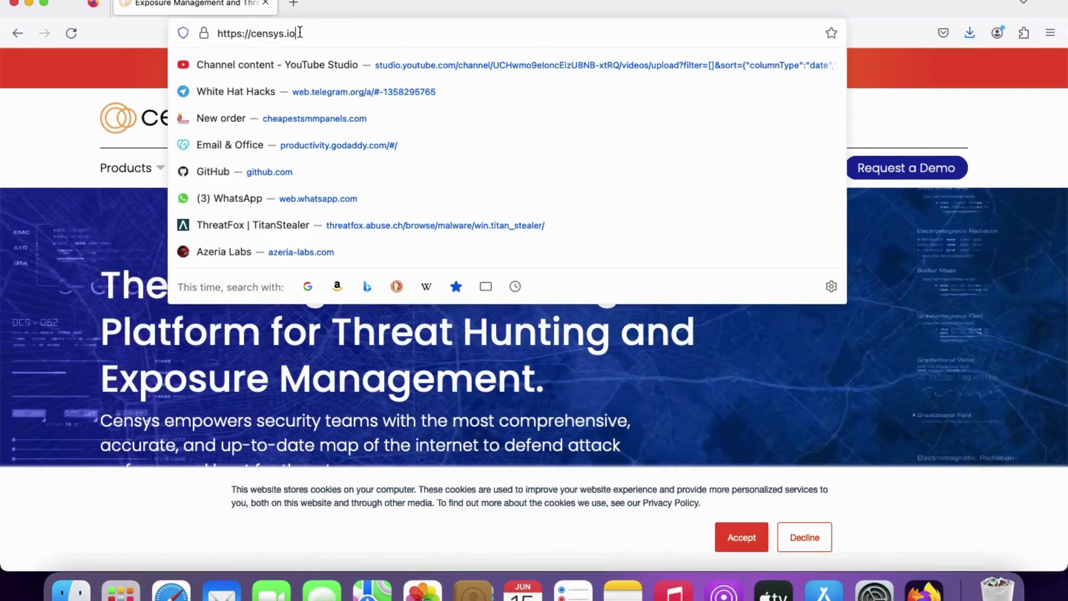
{"action": "left_click", "coordinate": [289, 34]}
{"action": "type", "text": "sear"}
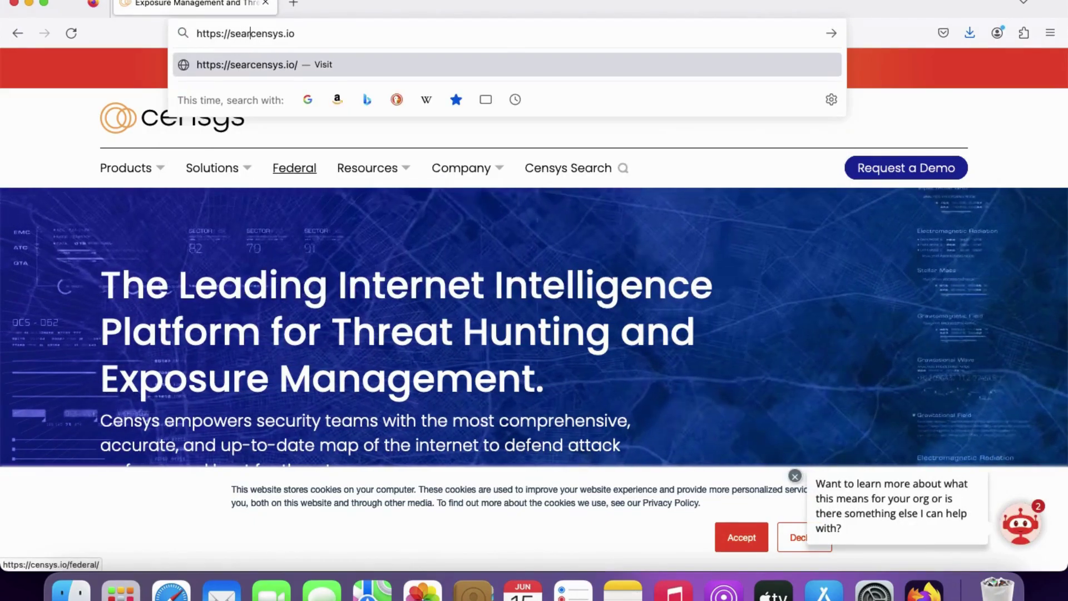
{"action": "type", "text": "ch."}
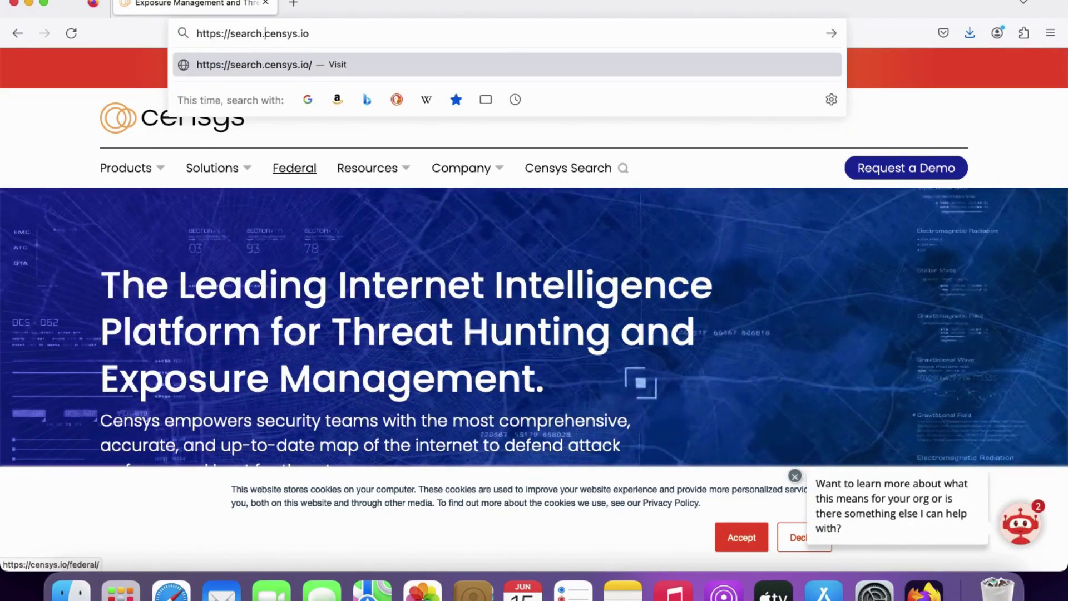
{"action": "left_click", "coordinate": [310, 34]}
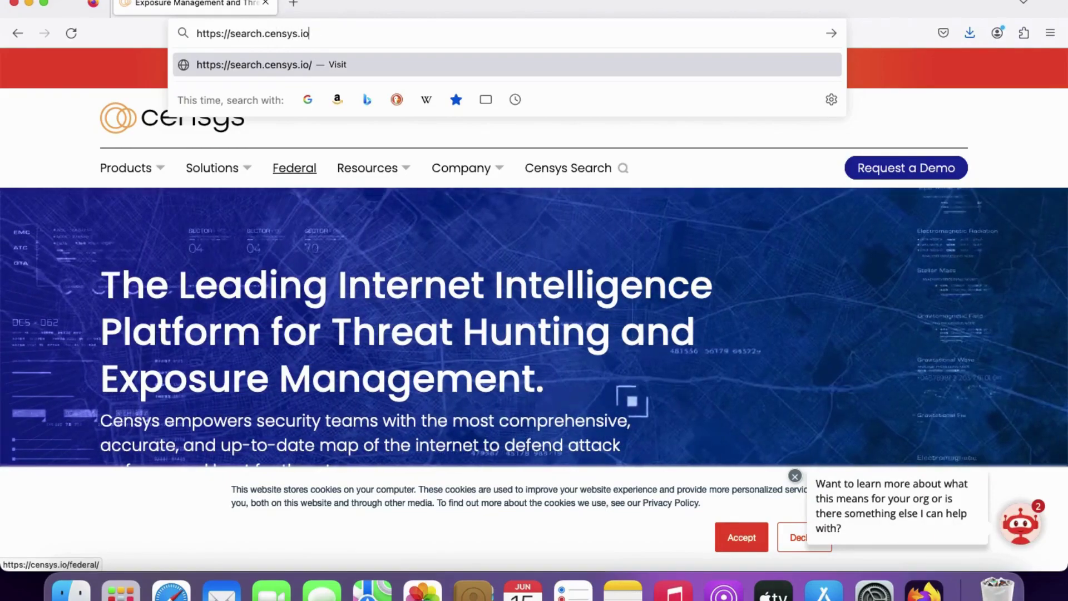
{"action": "type", "text": "/"}
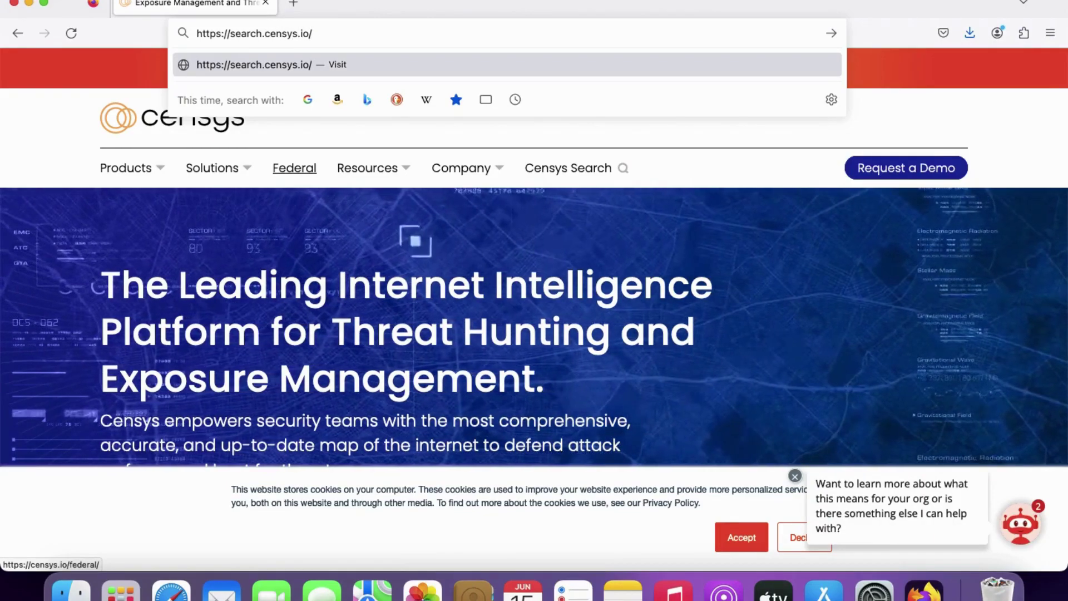
{"action": "type", "text": "?"}
{"action": "key", "text": "Return"}
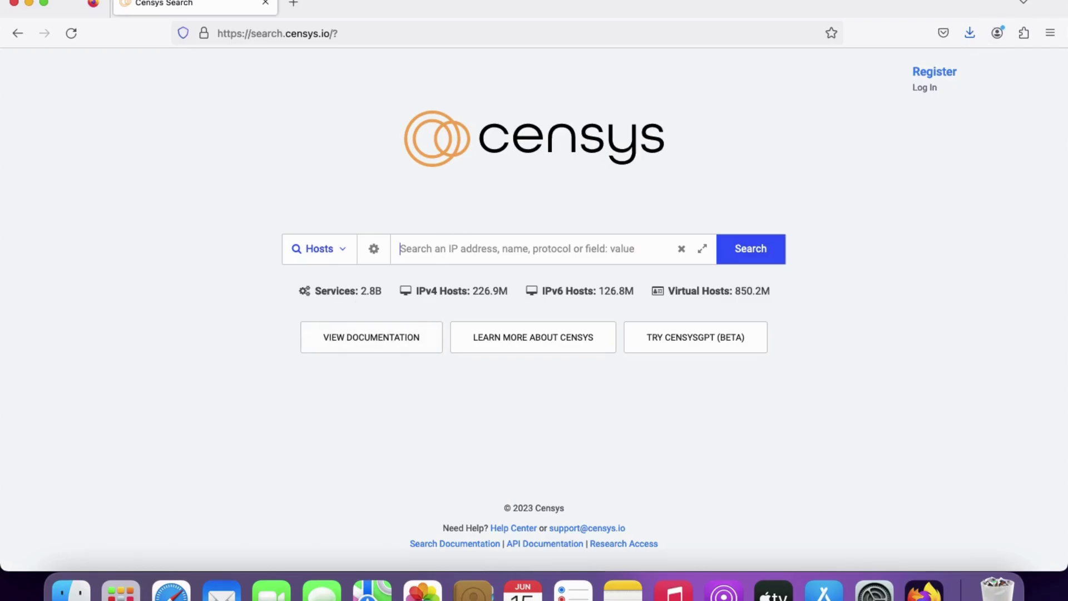
Search hosts for hackrfone.com, then replace the query with hackthebox.eu
{"action": "type", "text": "hackr"}
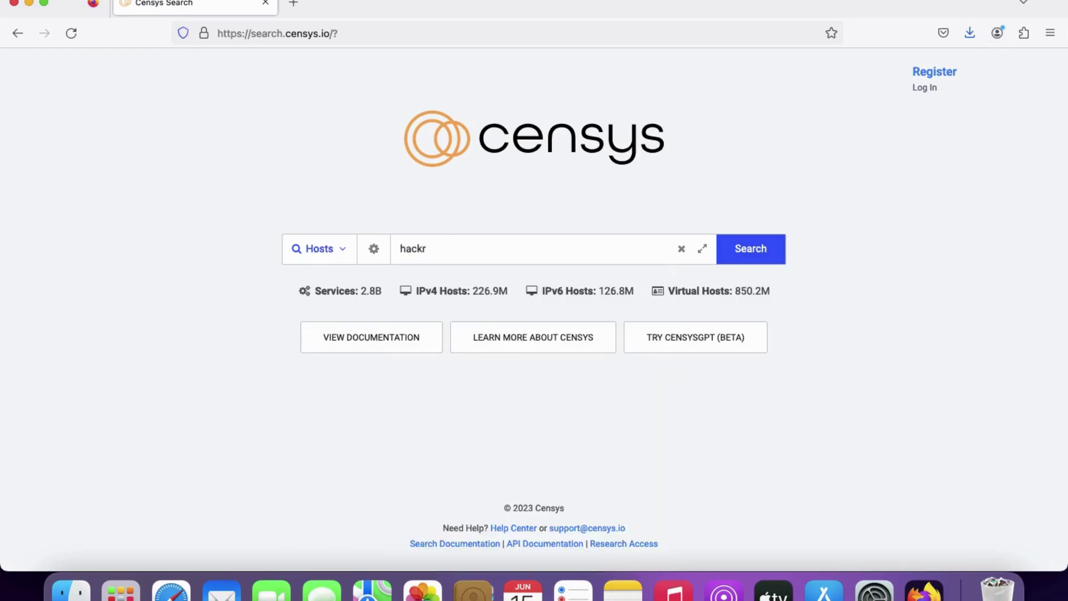
{"action": "type", "text": "fone.com"}
{"action": "left_click", "coordinate": [768, 260]}
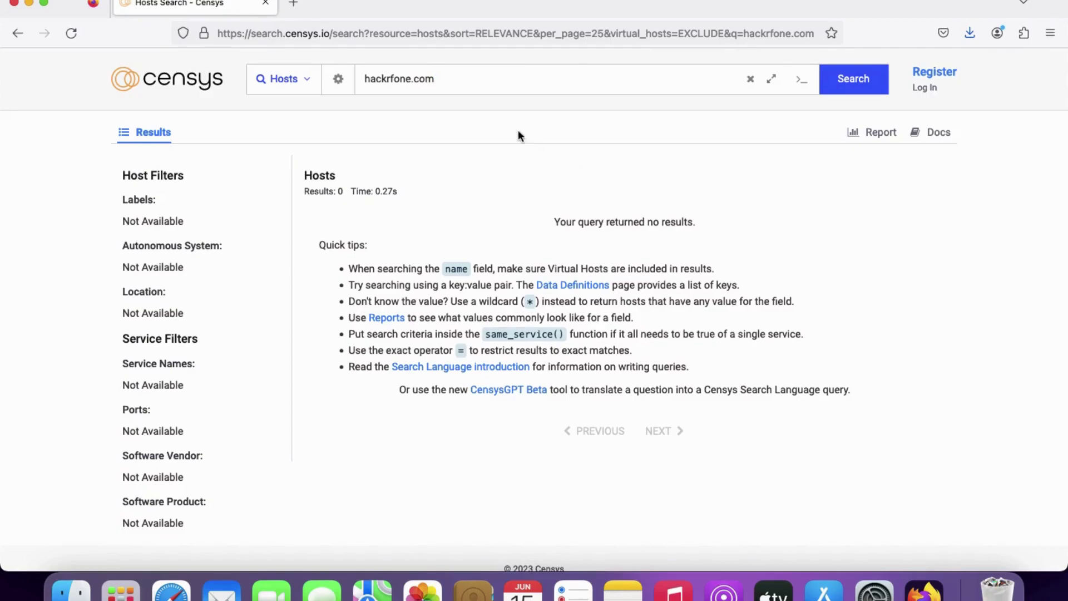
{"action": "left_click", "coordinate": [751, 79]}
{"action": "type", "text": "hacktheboc"}
{"action": "key", "text": "BackSpace"}
{"action": "type", "text": "x.eu"}
{"action": "left_click", "coordinate": [875, 86]}
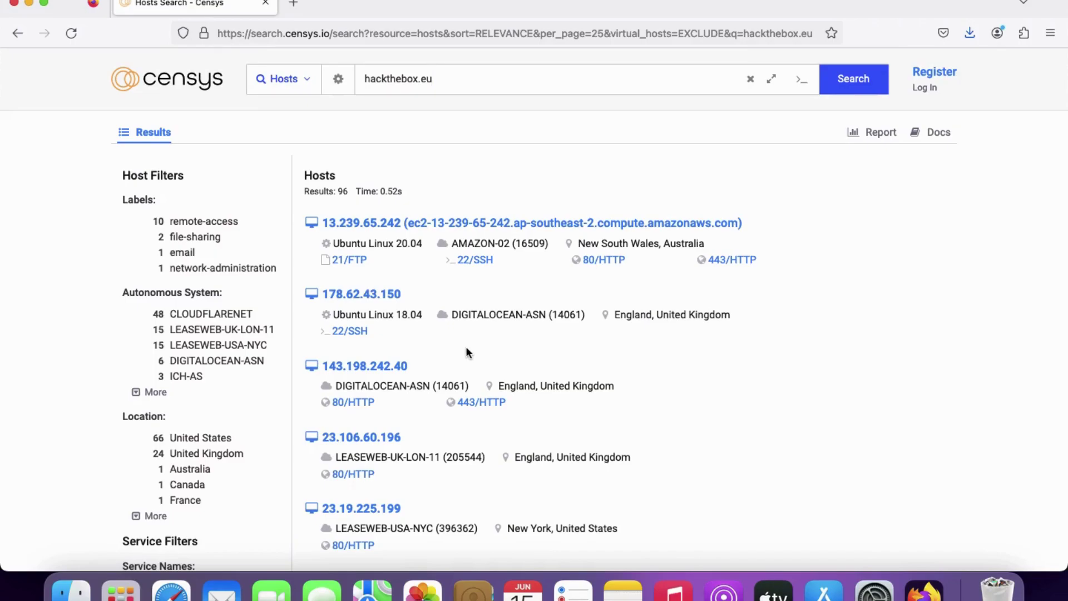
Review the summary of host 178.62.43.150, then switch to its Explore graph
{"action": "left_click", "coordinate": [371, 296]}
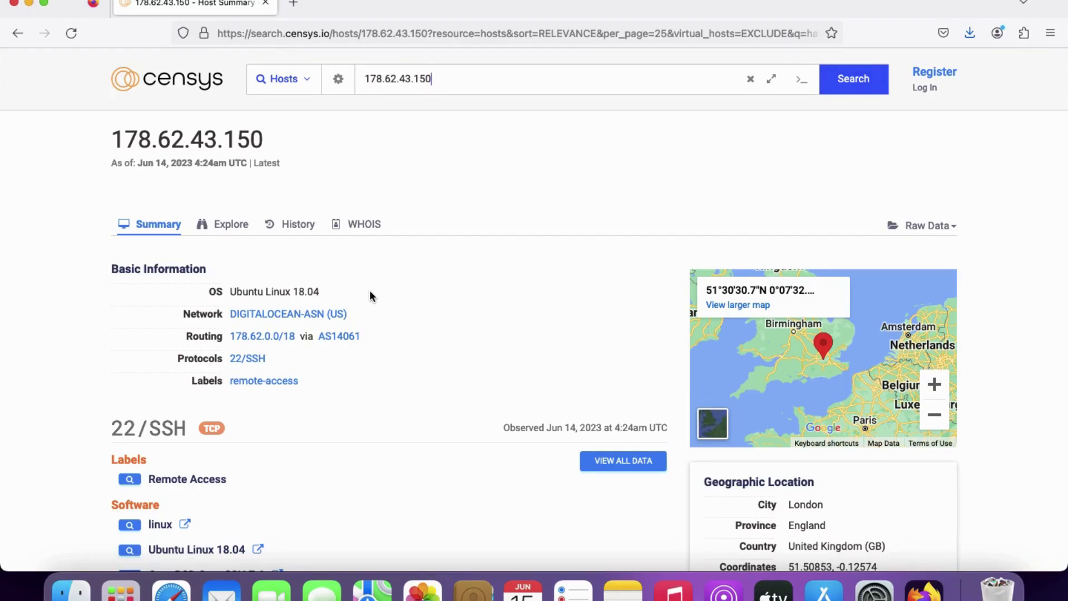
{"action": "scroll", "coordinate": [369, 289], "scroll_direction": "down", "scroll_amount": 3}
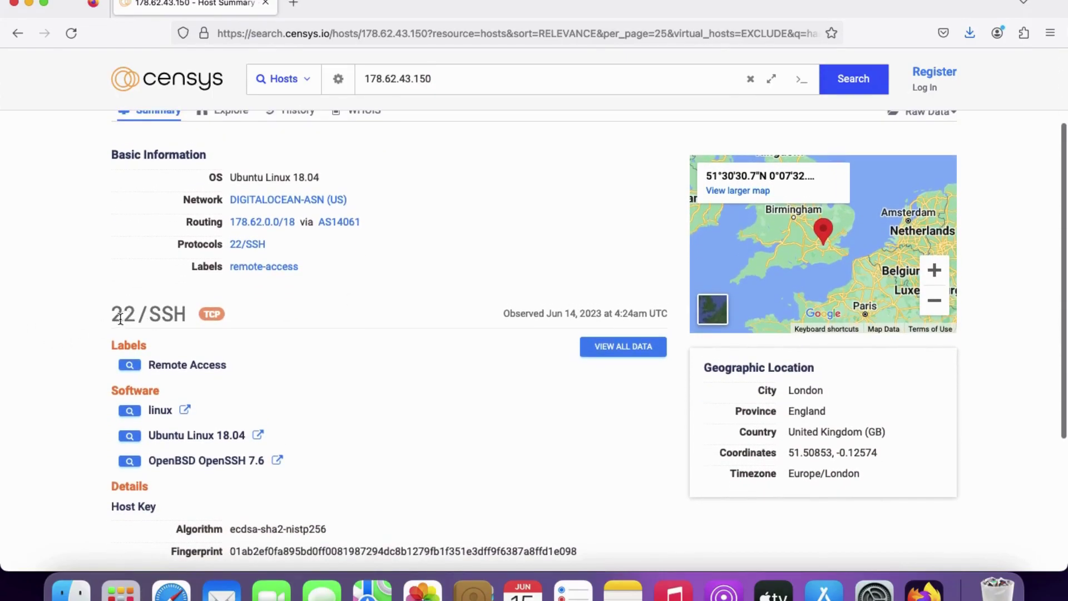
{"action": "scroll", "coordinate": [85, 262], "scroll_direction": "up", "scroll_amount": 3}
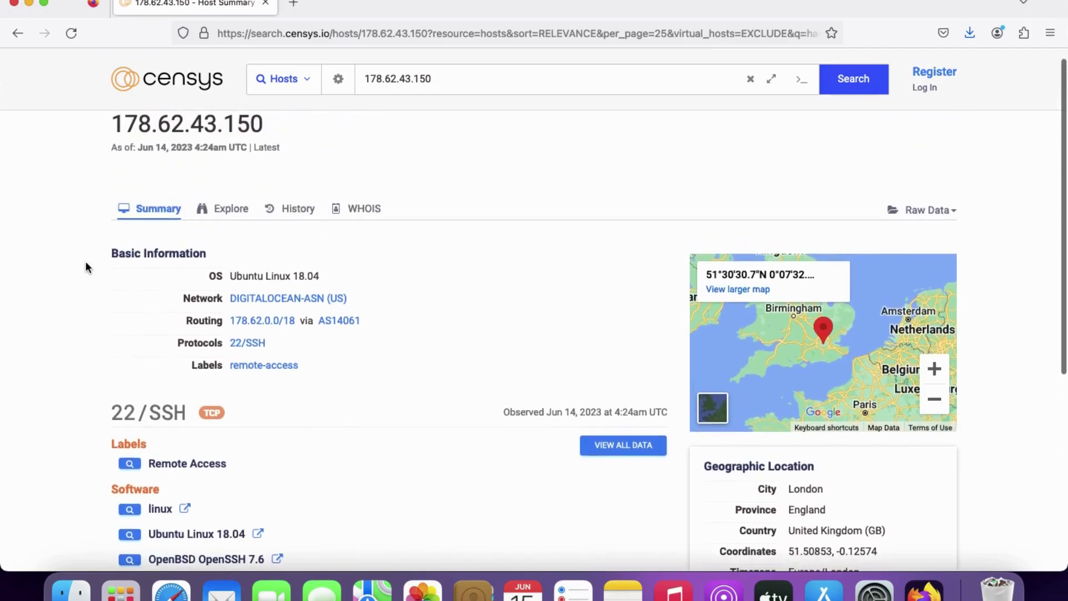
{"action": "scroll", "coordinate": [93, 270], "scroll_direction": "up", "scroll_amount": 1}
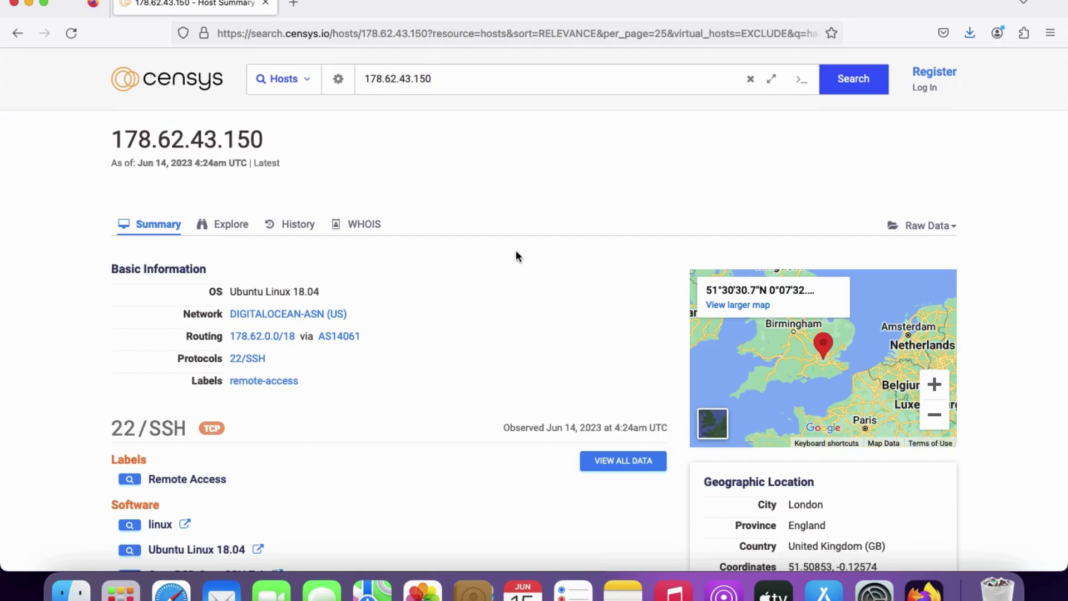
{"action": "scroll", "coordinate": [516, 253], "scroll_direction": "down", "scroll_amount": 4}
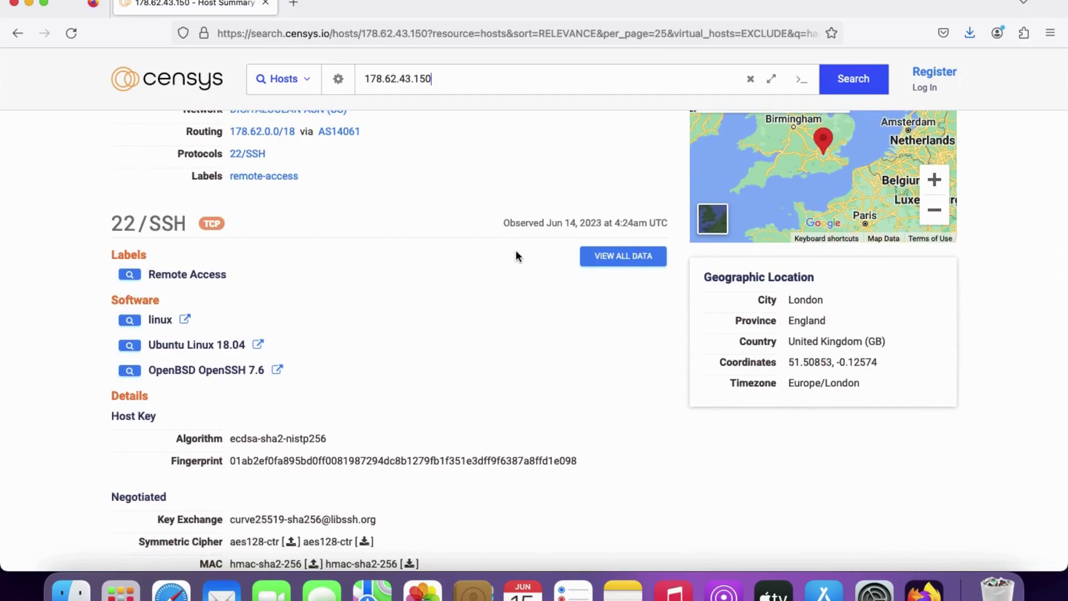
{"action": "scroll", "coordinate": [516, 256], "scroll_direction": "down", "scroll_amount": 2}
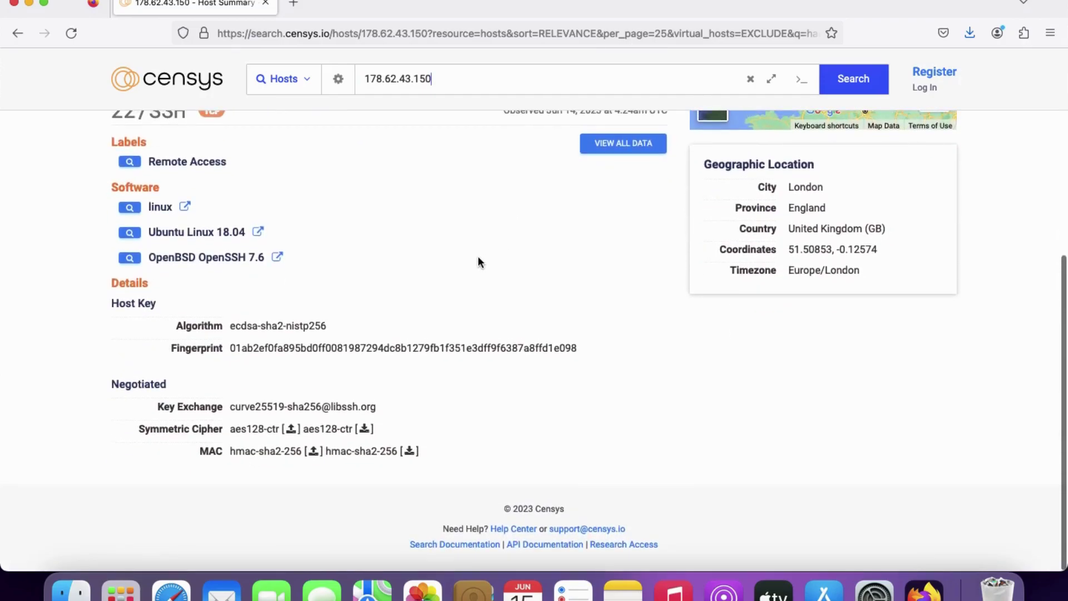
{"action": "scroll", "coordinate": [479, 262], "scroll_direction": "up", "scroll_amount": 6}
{"action": "left_click", "coordinate": [213, 224]}
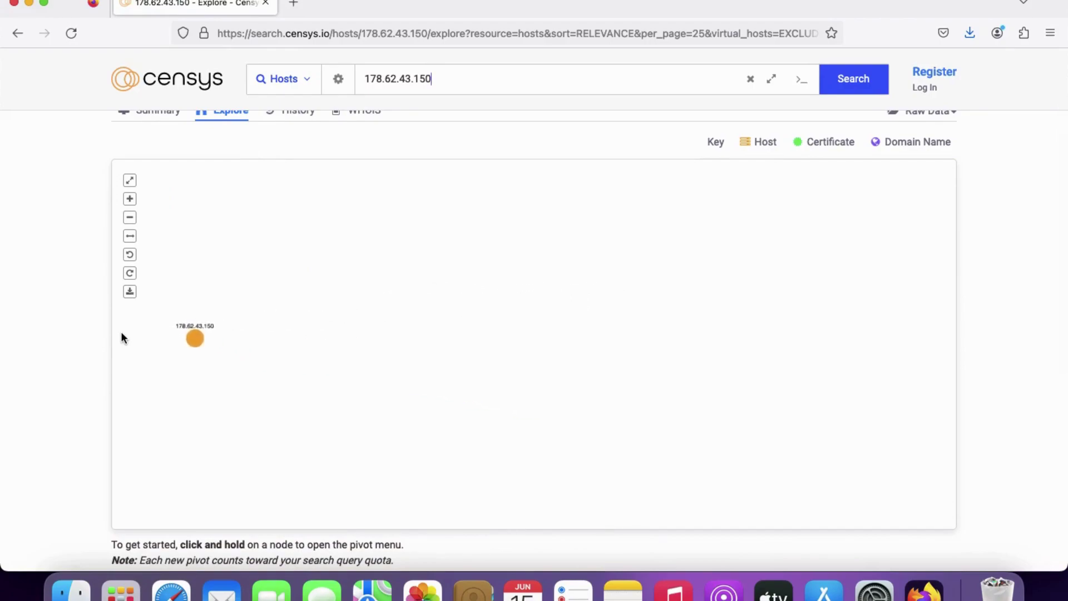
Scroll down to the Available Pivots table for 178.62.43.150 and back up to the graph
{"action": "scroll", "coordinate": [30, 338], "scroll_direction": "down", "scroll_amount": 5}
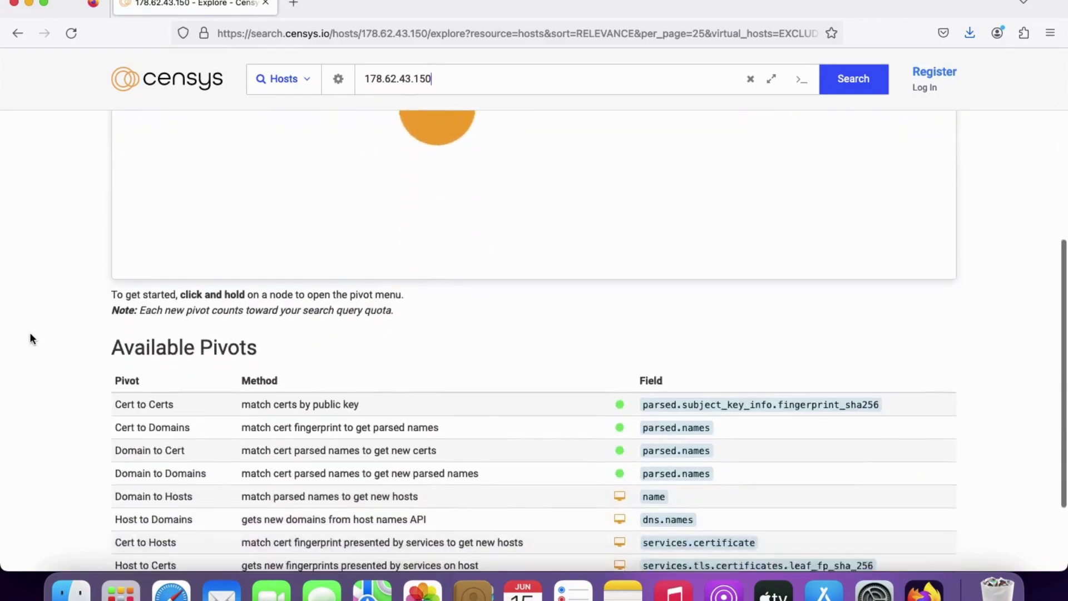
{"action": "scroll", "coordinate": [30, 335], "scroll_direction": "down", "scroll_amount": 3}
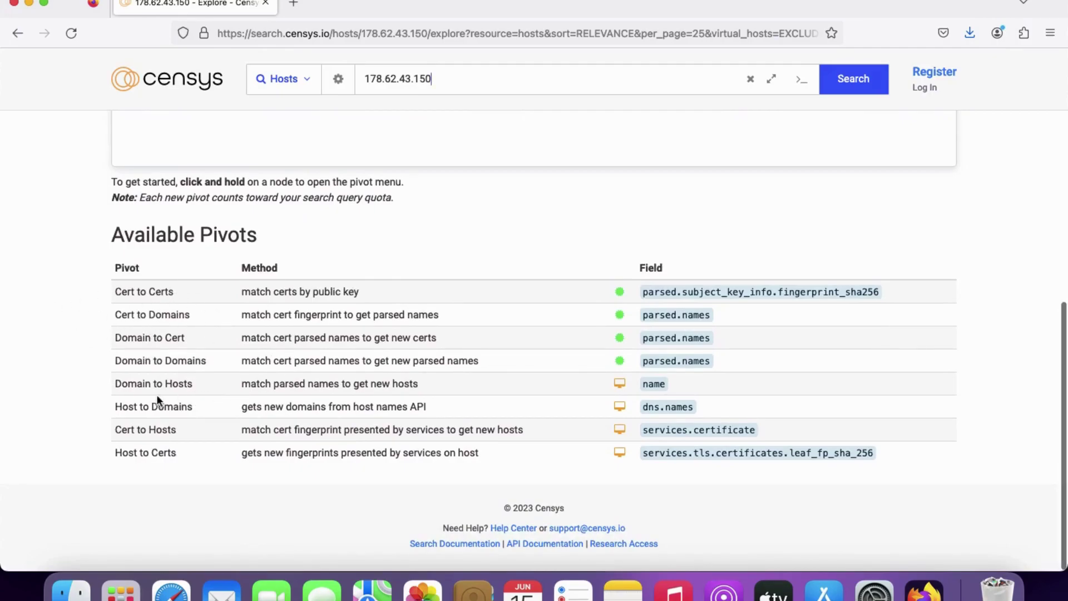
{"action": "scroll", "coordinate": [316, 254], "scroll_direction": "up", "scroll_amount": 10}
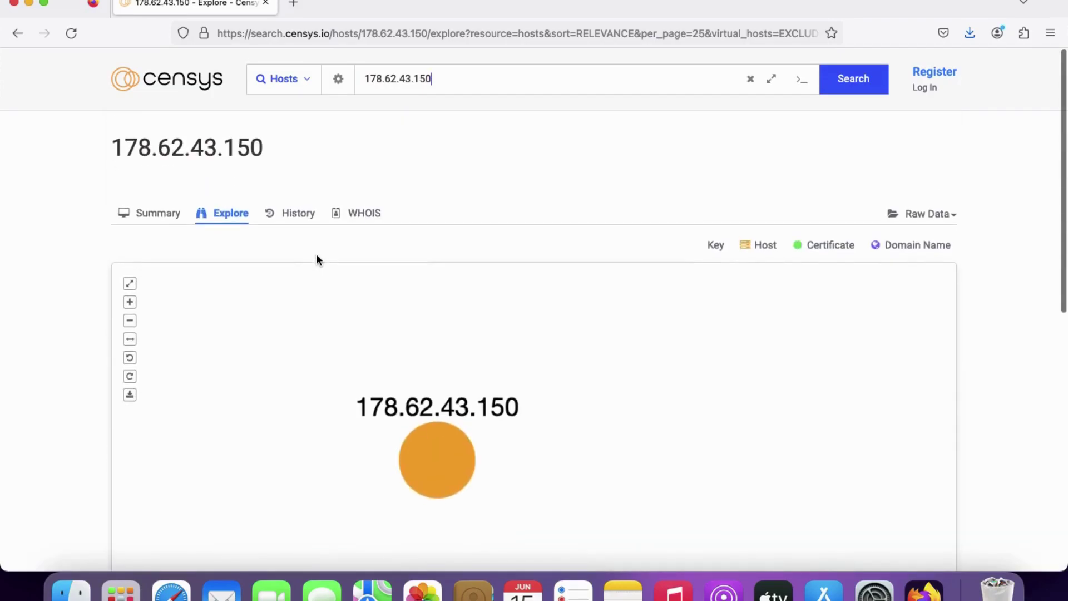
{"action": "scroll", "coordinate": [283, 479], "scroll_direction": "down", "scroll_amount": 5}
{"action": "scroll", "coordinate": [282, 475], "scroll_direction": "up", "scroll_amount": 5}
{"action": "scroll", "coordinate": [72, 490], "scroll_direction": "down", "scroll_amount": 3}
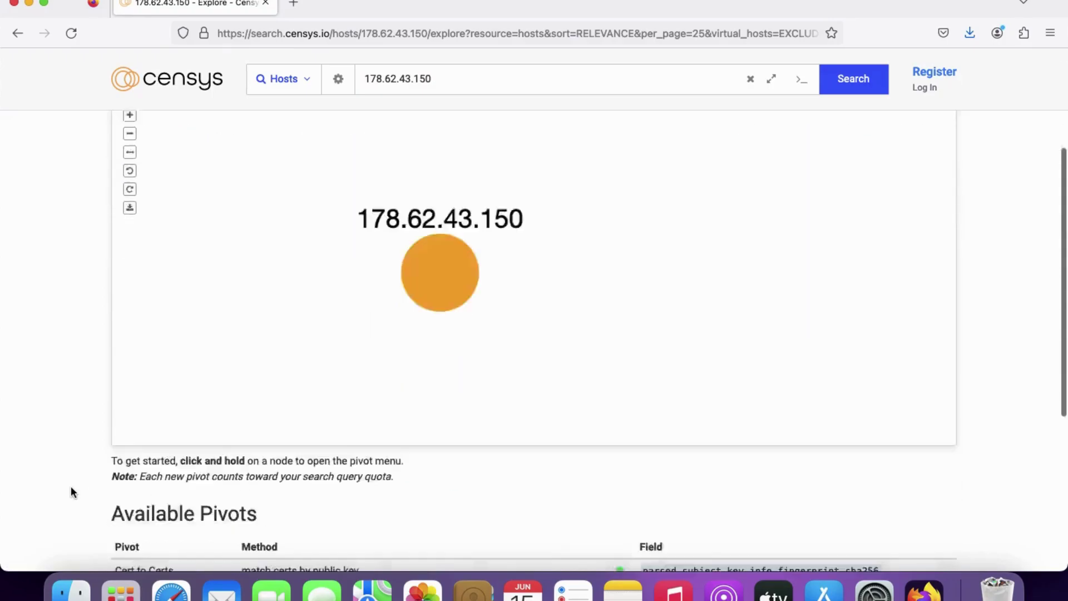
{"action": "scroll", "coordinate": [71, 492], "scroll_direction": "down", "scroll_amount": 5}
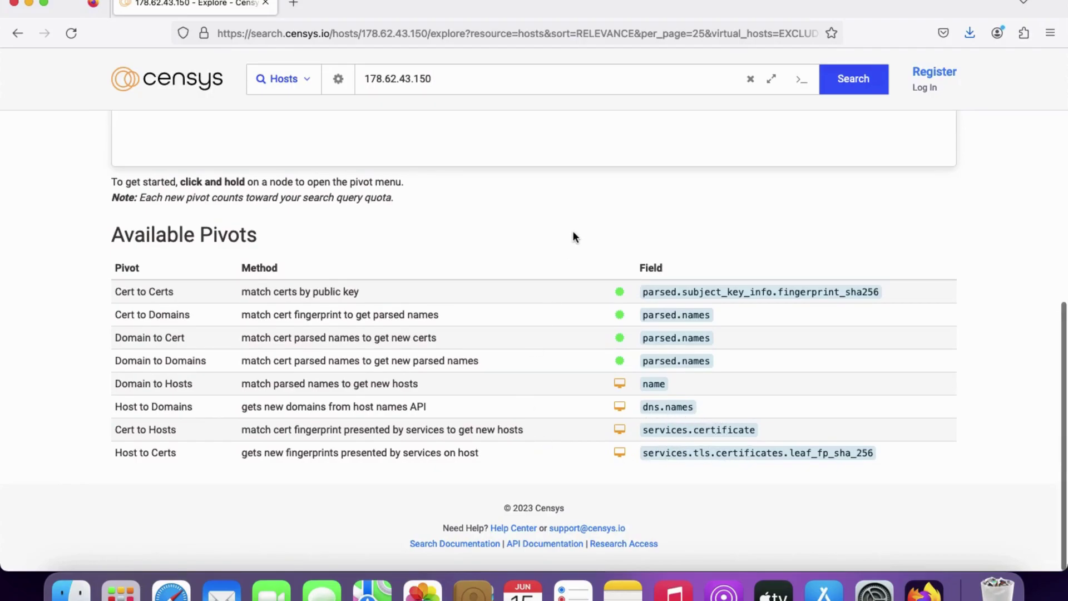
{"action": "scroll", "coordinate": [573, 232], "scroll_direction": "up", "scroll_amount": 3}
{"action": "scroll", "coordinate": [575, 240], "scroll_direction": "up", "scroll_amount": 7}
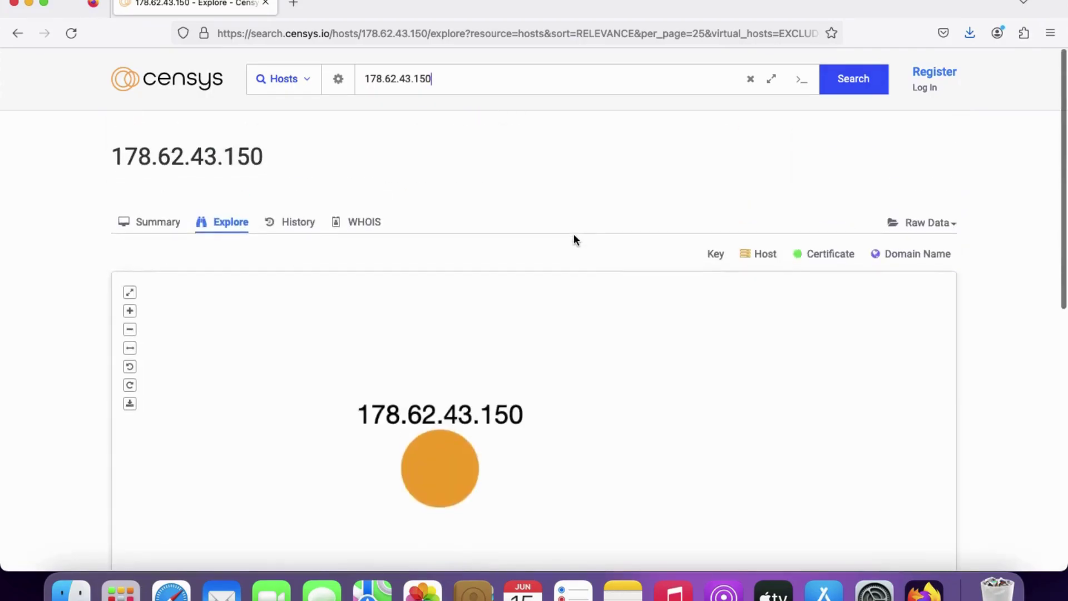
{"action": "left_click", "coordinate": [291, 204]}
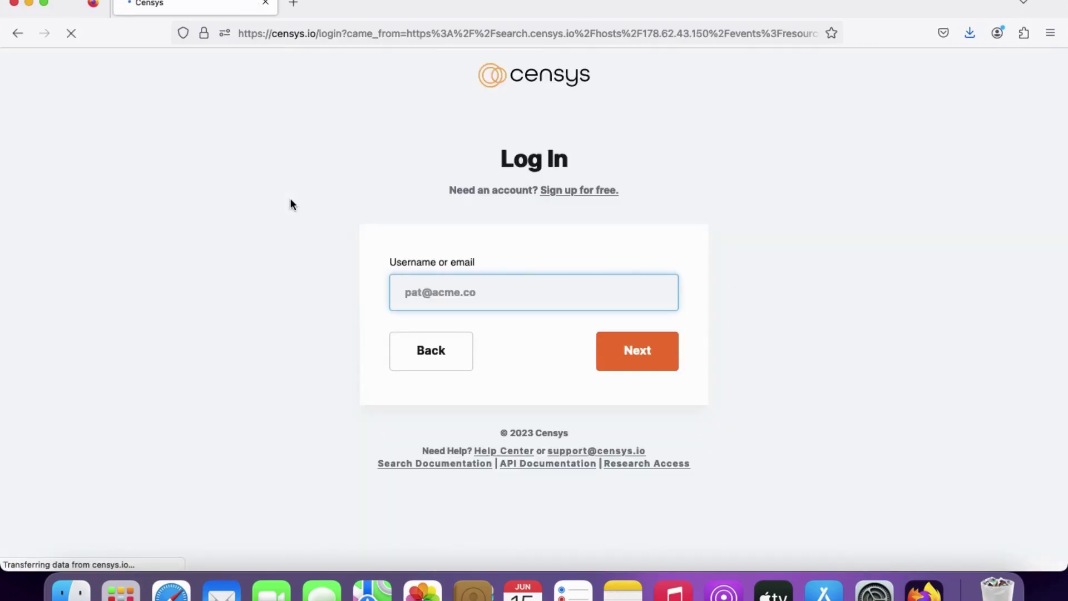
{"action": "left_click", "coordinate": [16, 37]}
{"action": "left_click", "coordinate": [357, 214]}
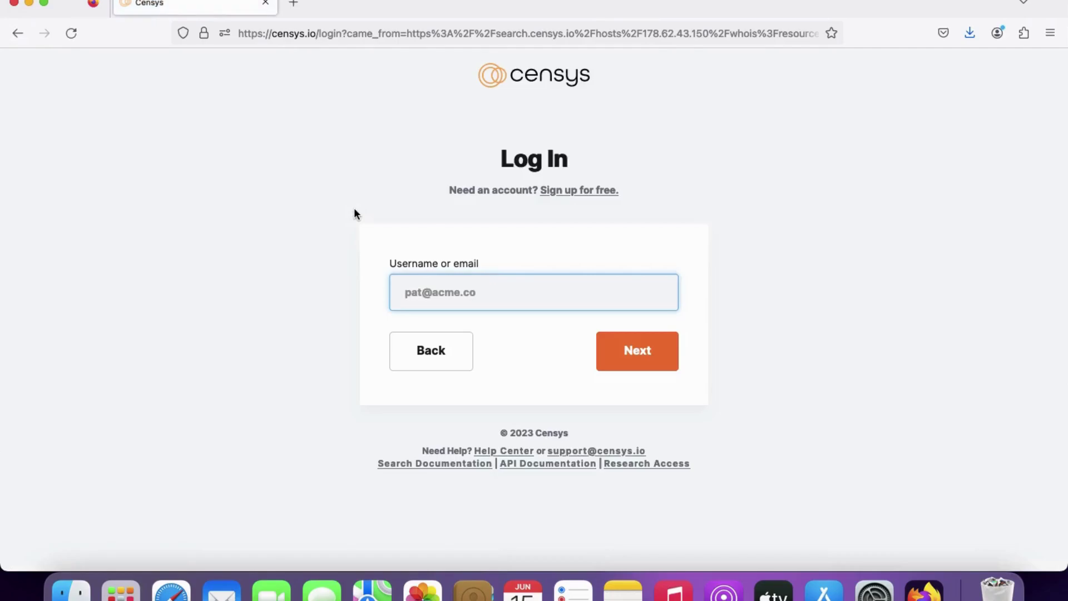
{"action": "left_click", "coordinate": [21, 34]}
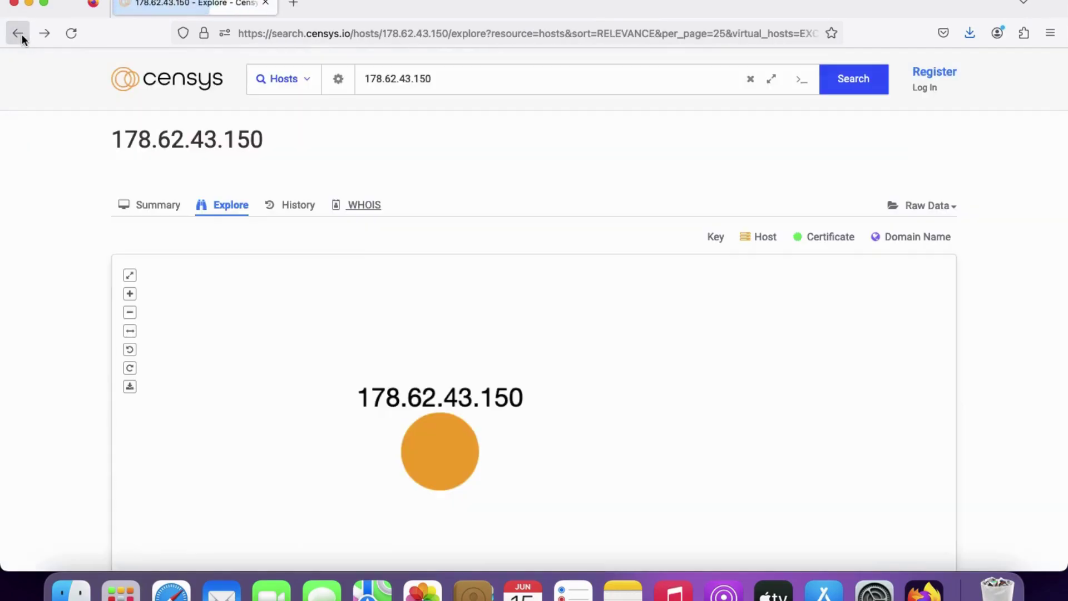